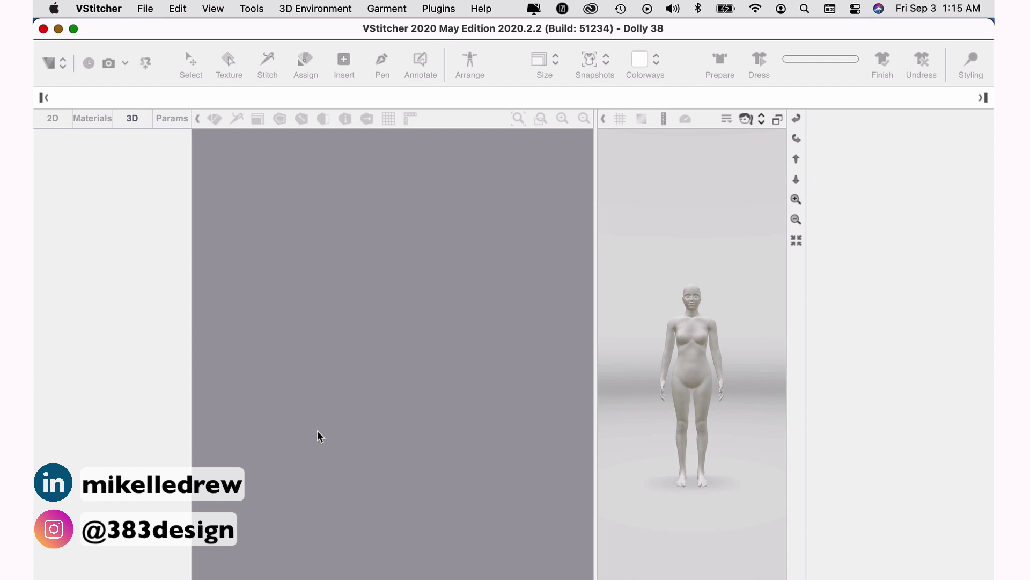
Import the T-Shirt - Short Sleeve Crew Neck from the cloud's Women collection and open it
left_click(149, 8)
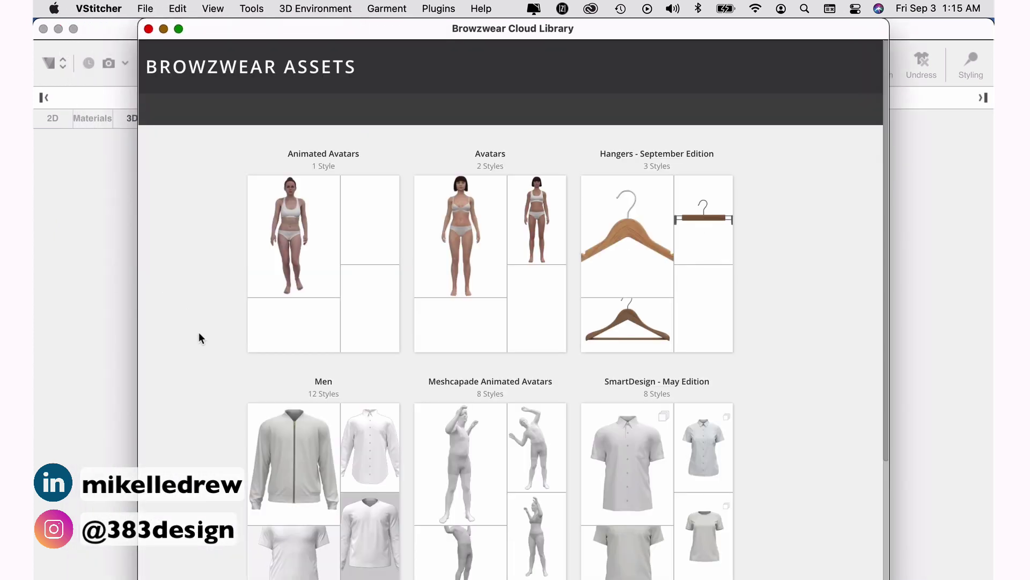
scroll(201, 337, "down", 5)
scroll(198, 333, "down", 4)
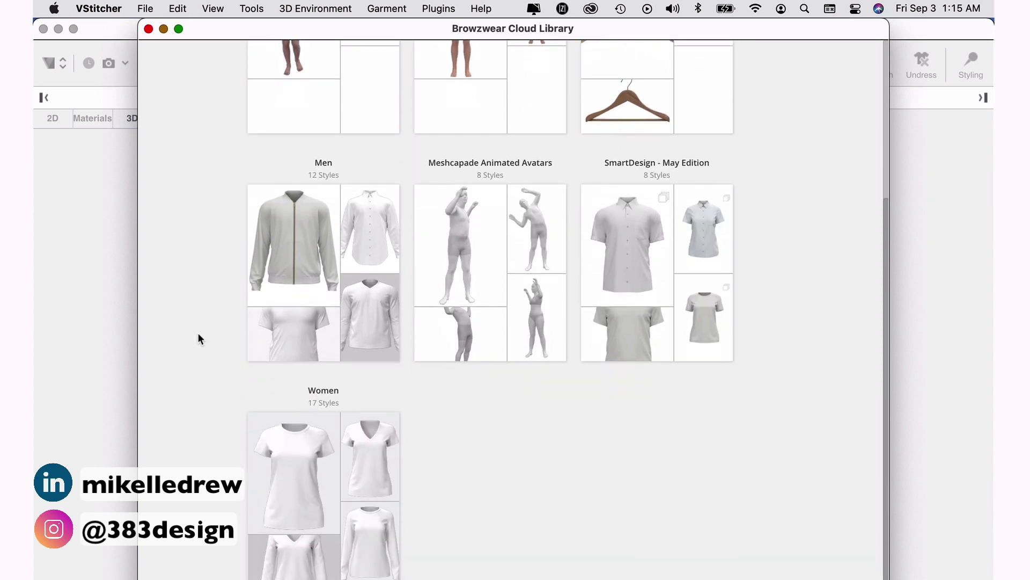
left_click(324, 391)
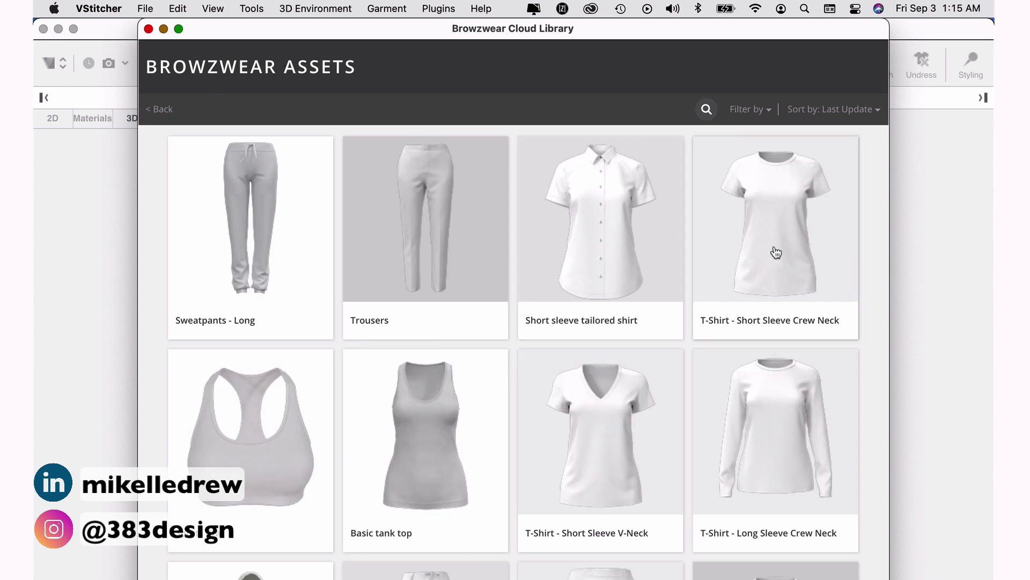
left_click(776, 252)
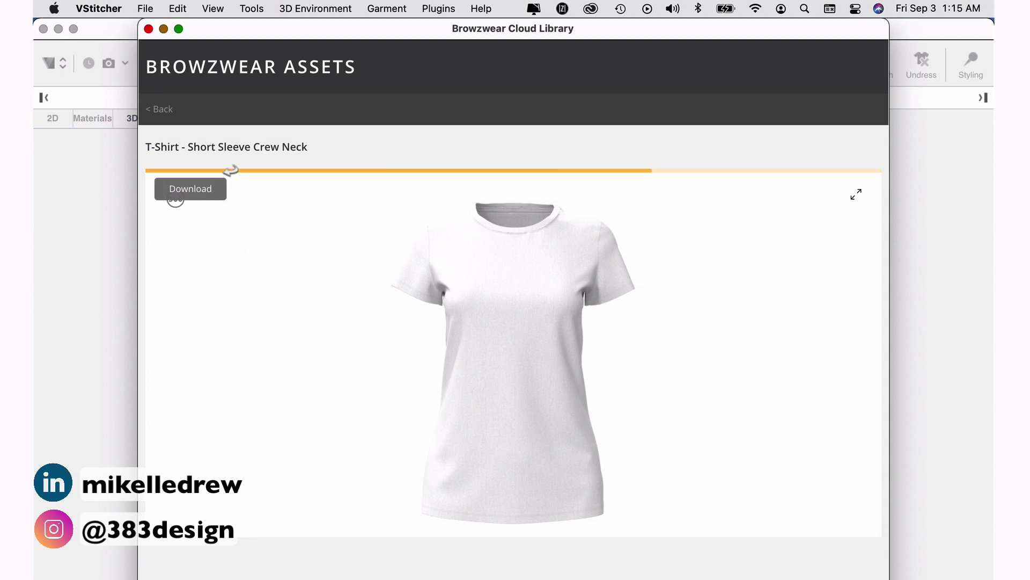
left_click(208, 194)
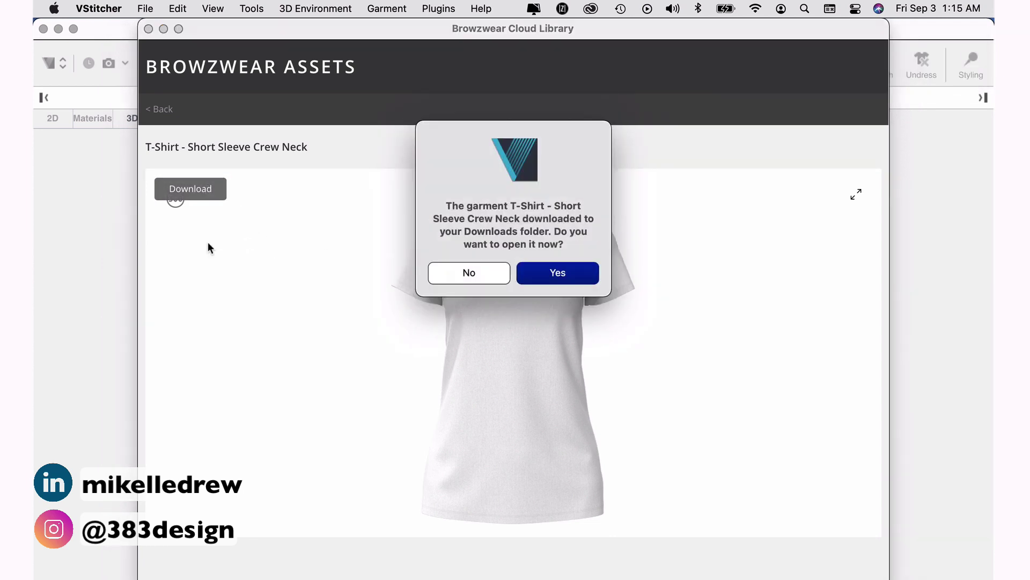
left_click(572, 277)
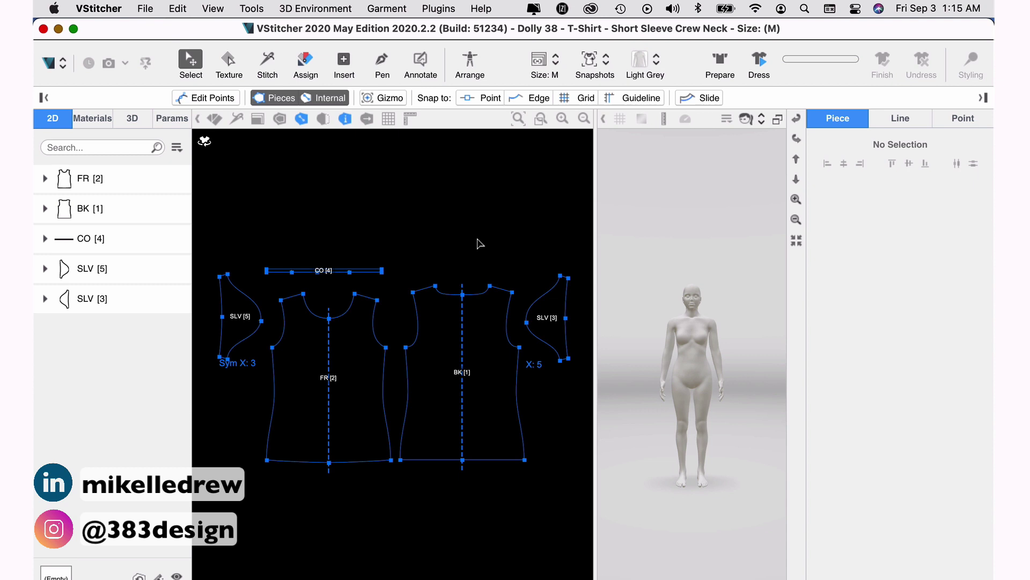
Keep the T-shirt at size M from the Snapshots list and zoom in on the dressed avatar
left_click(605, 65)
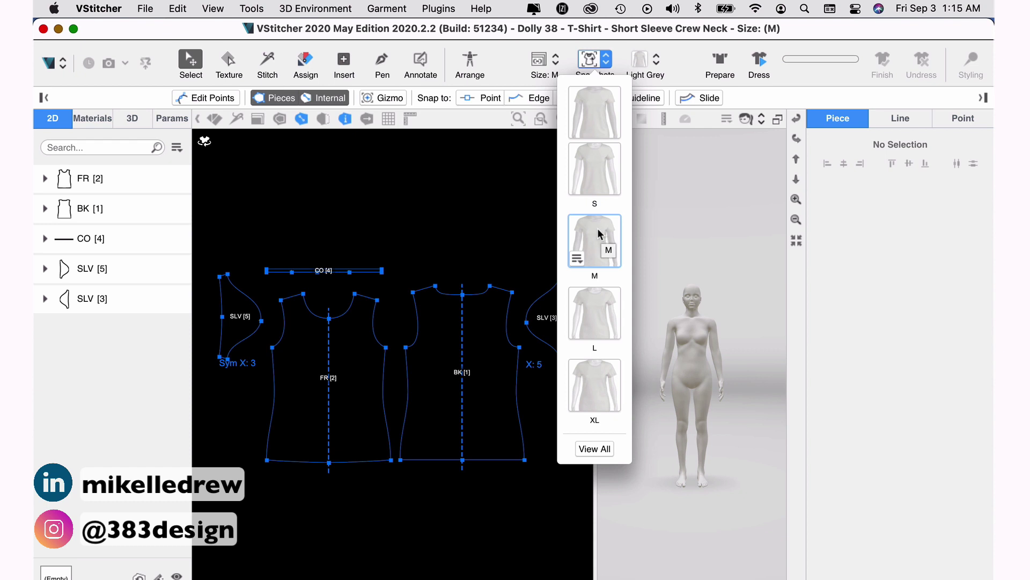
left_click(597, 228)
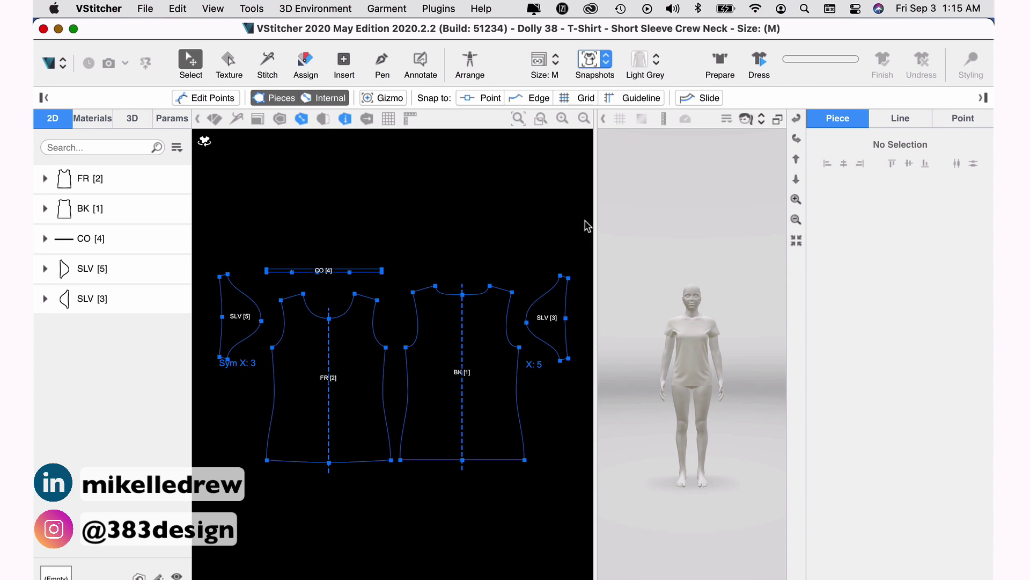
left_click(796, 198)
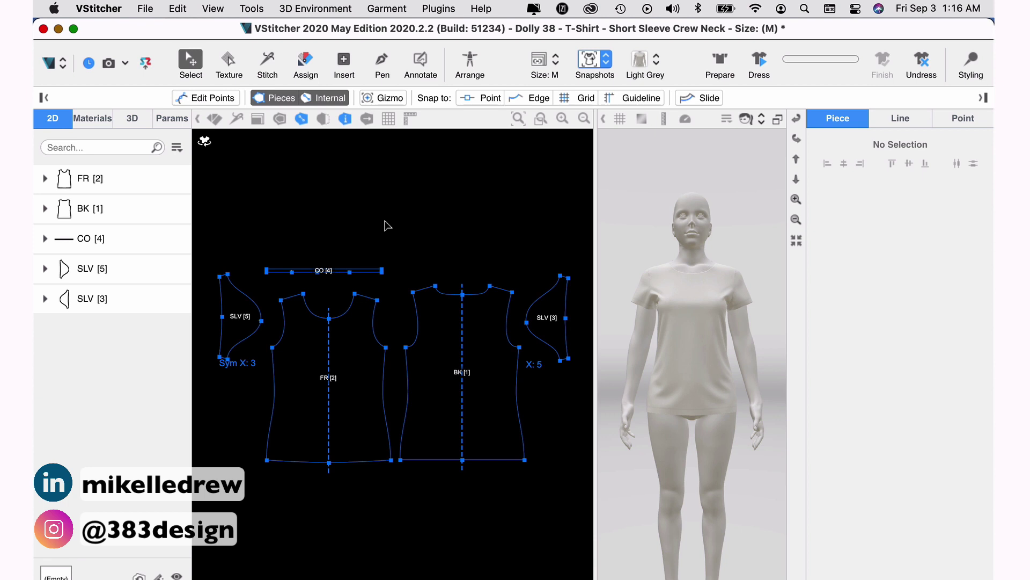
key("Tab")
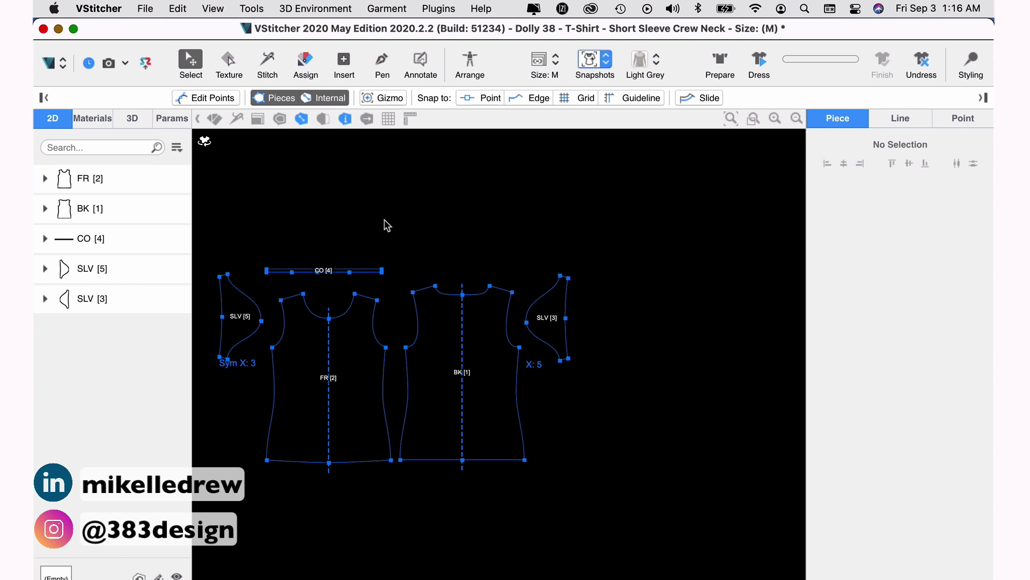
key("Tab")
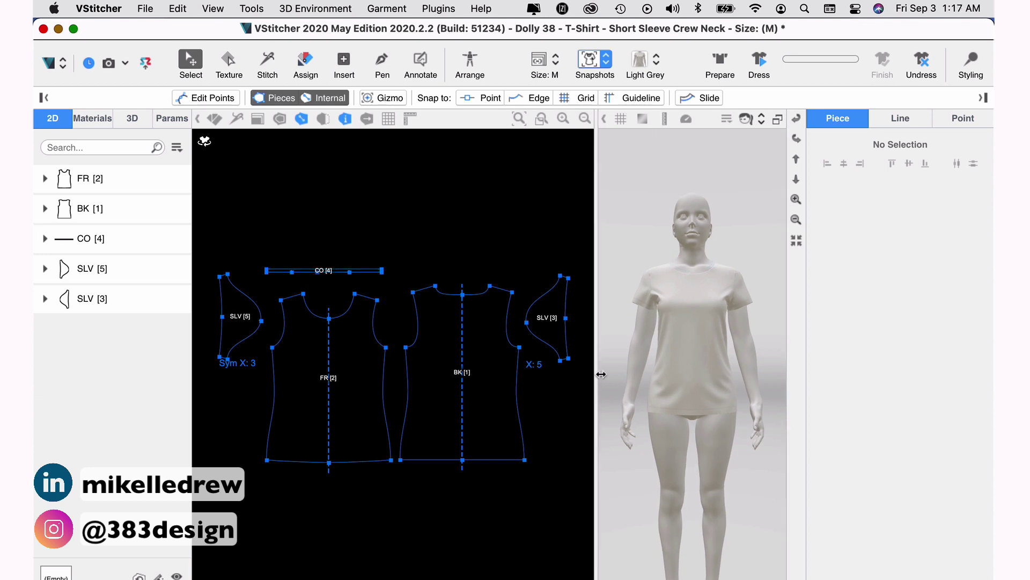
Widen the 2D pattern view slightly and pan and zoom onto the front piece FR
mouse_move(601, 374)
left_mouse_down()
mouse_move(620, 383)
mouse_move(592, 373)
left_mouse_up()
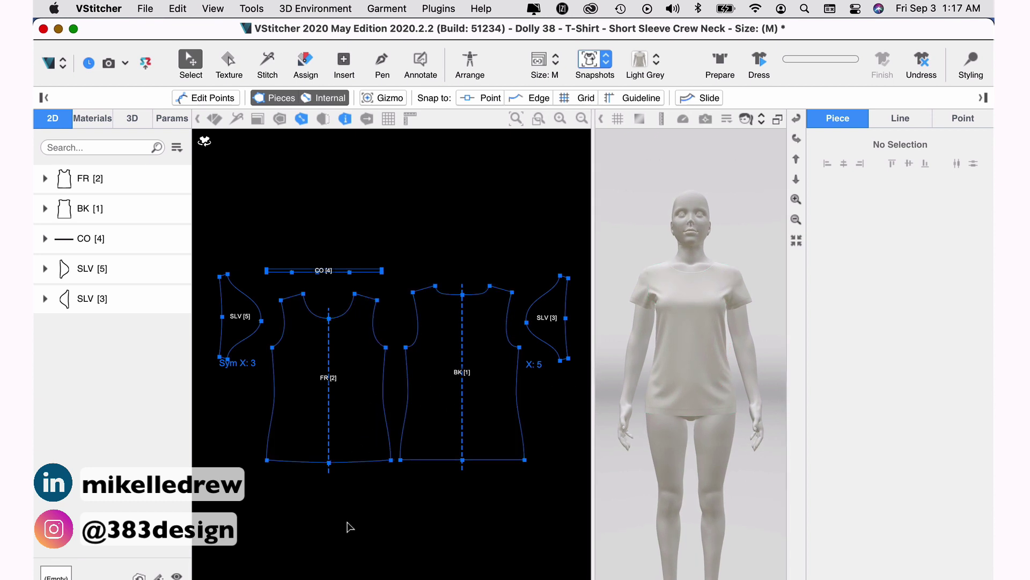
scroll(349, 524, "left", 5)
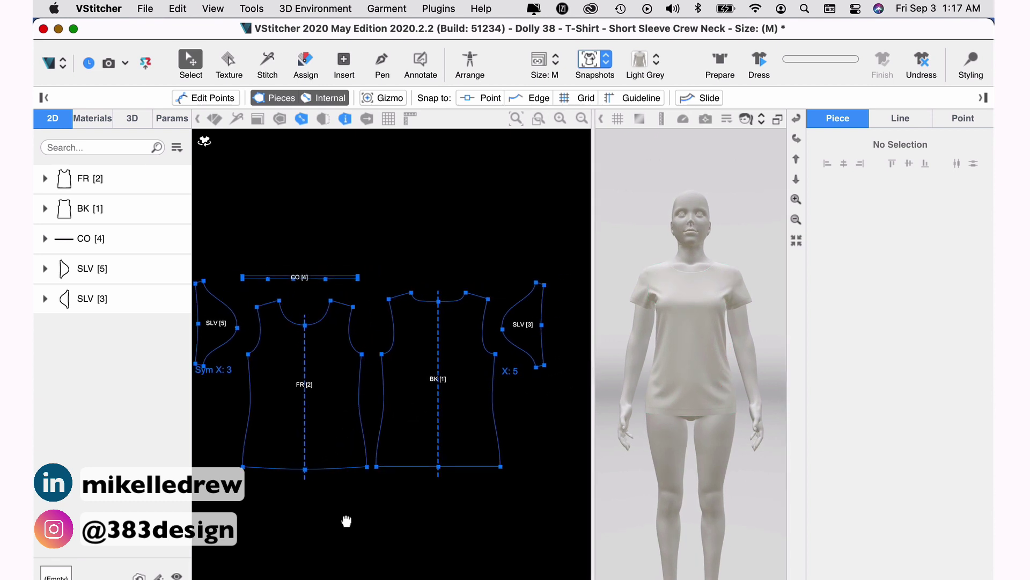
scroll(347, 521, "right", 4)
scroll(346, 521, "down", 2)
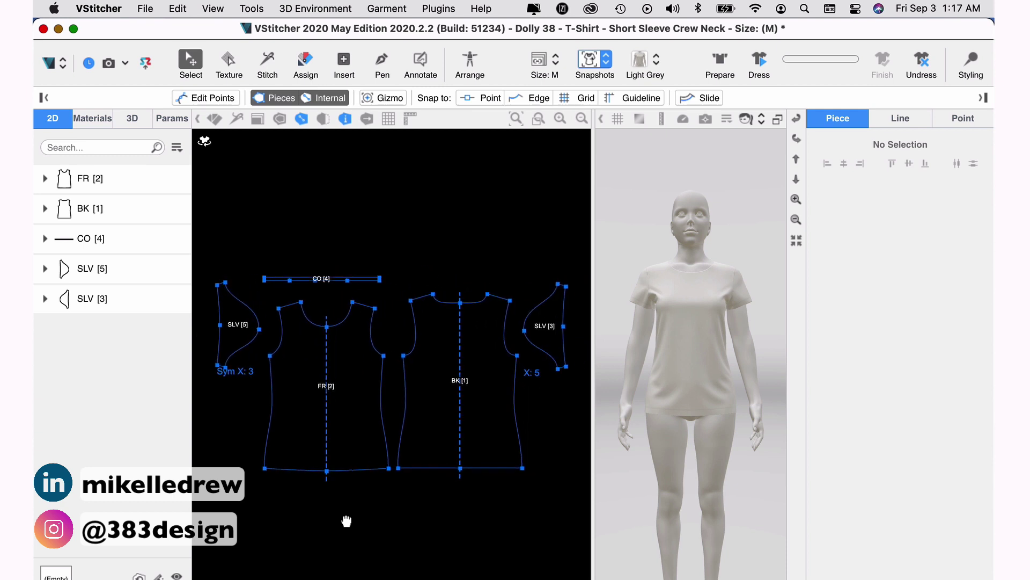
scroll(347, 521, "left", 1)
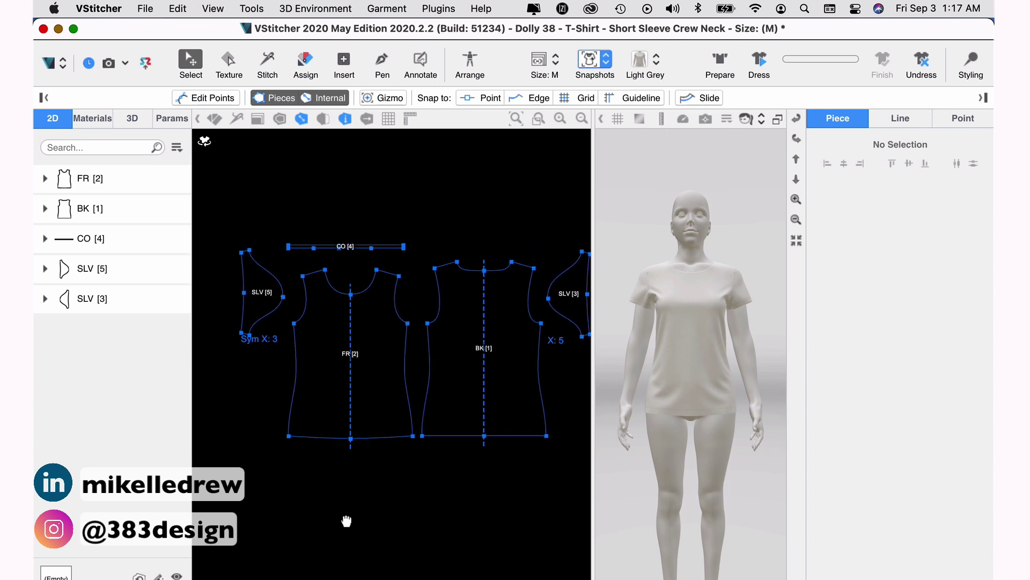
scroll(346, 521, "up", 3)
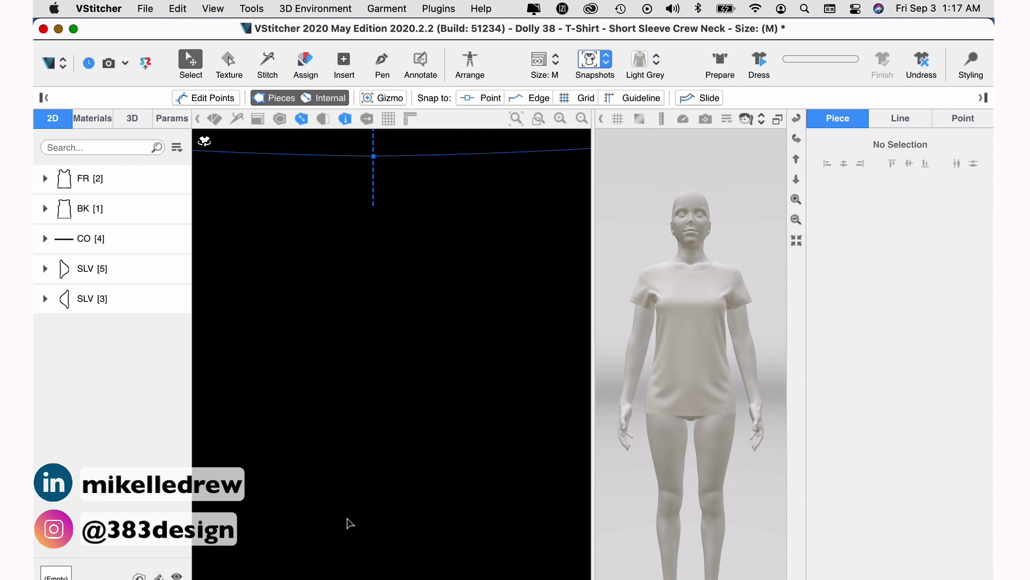
scroll(350, 524, "down", 2)
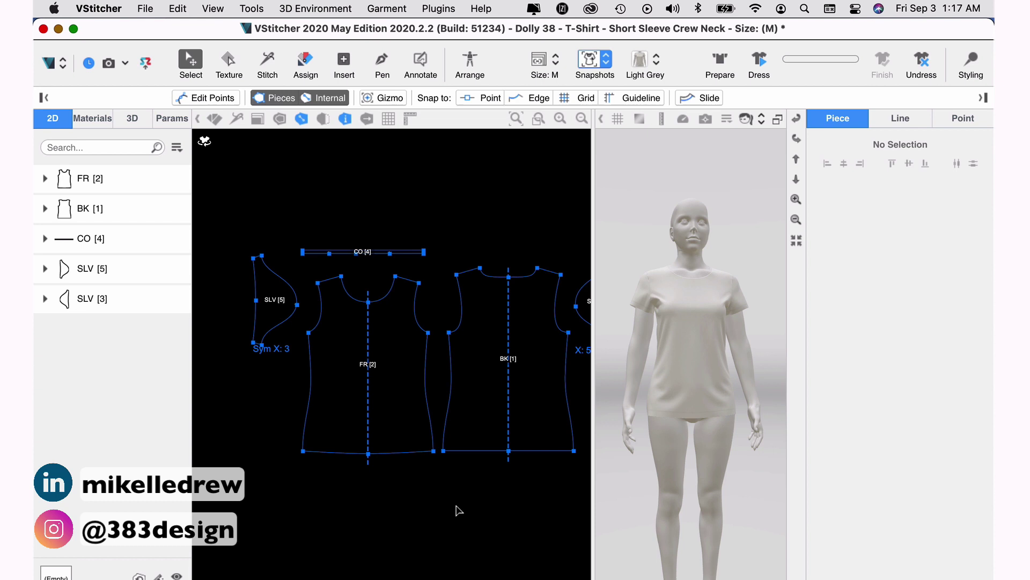
scroll(455, 504, "left", 2)
scroll(456, 505, "right", 3)
scroll(456, 505, "up", 2)
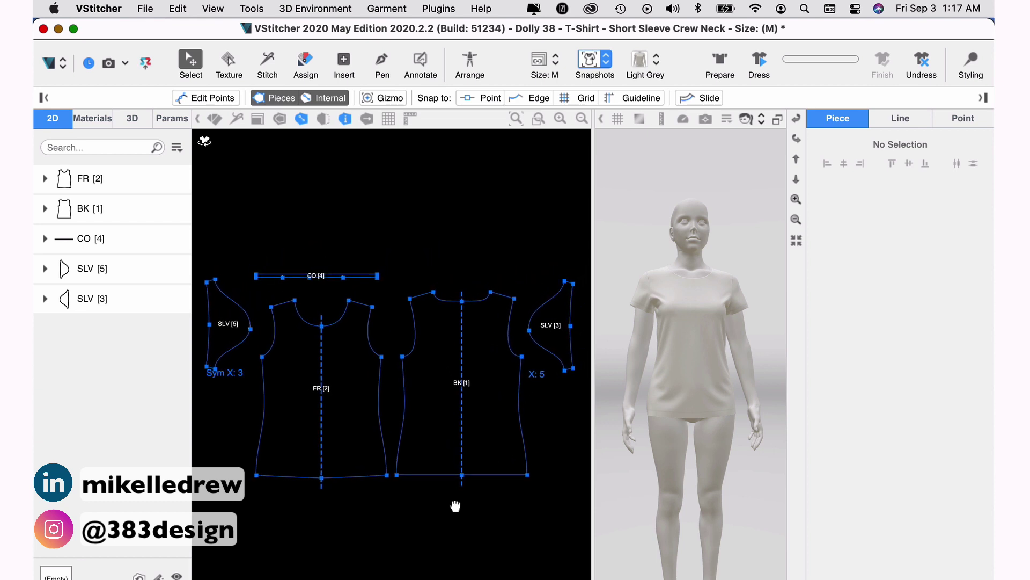
scroll(455, 504, "down", 3)
scroll(455, 502, "left", 1)
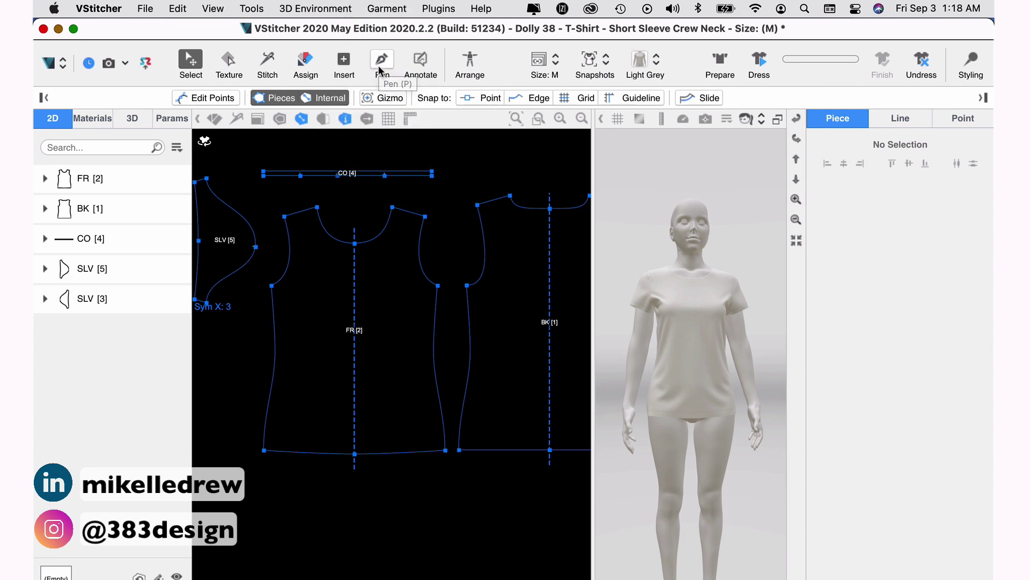
Choose the Pen tool with the Pieces toggle off so only internal lines are drawn
left_click(380, 62)
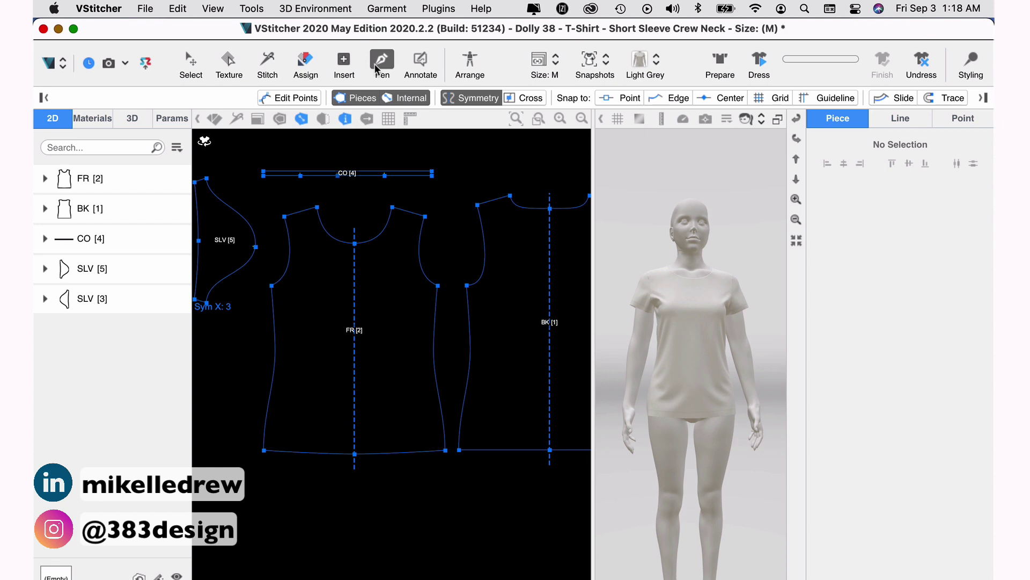
left_click(356, 98)
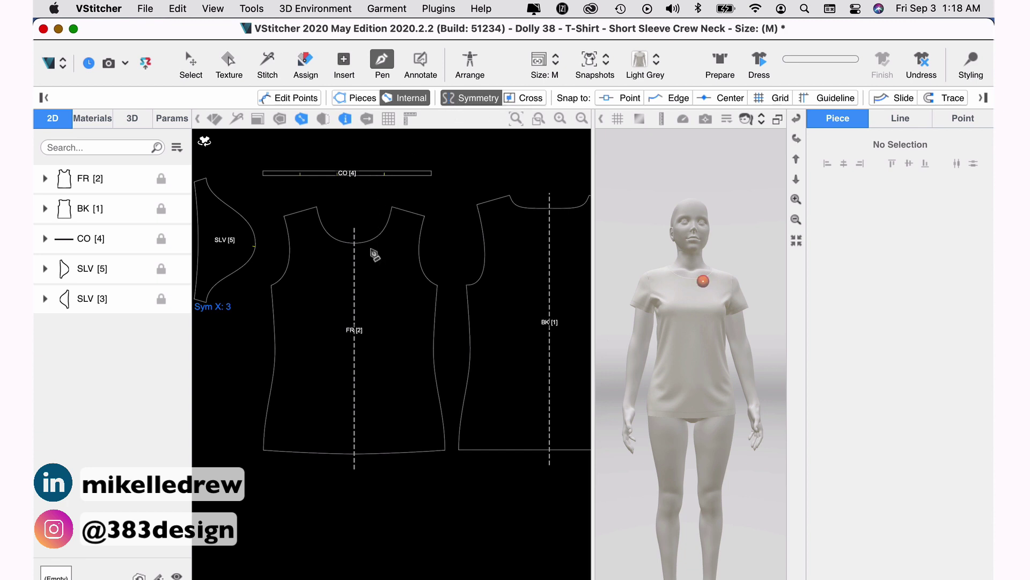
Cancel the curved diagonal line begun from FR's centre line to its side edge
left_click(352, 293)
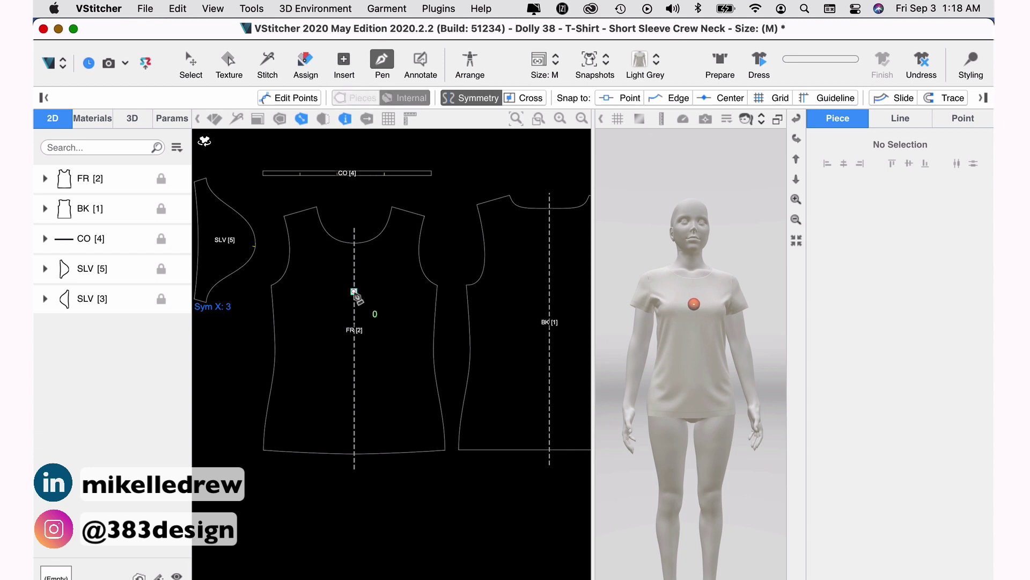
left_click(294, 299)
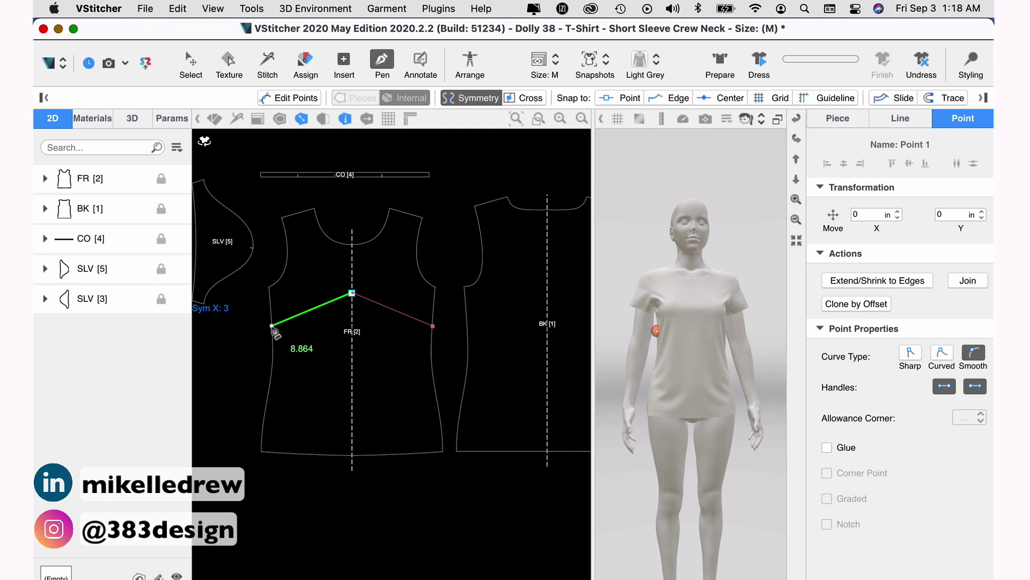
left_click(271, 326)
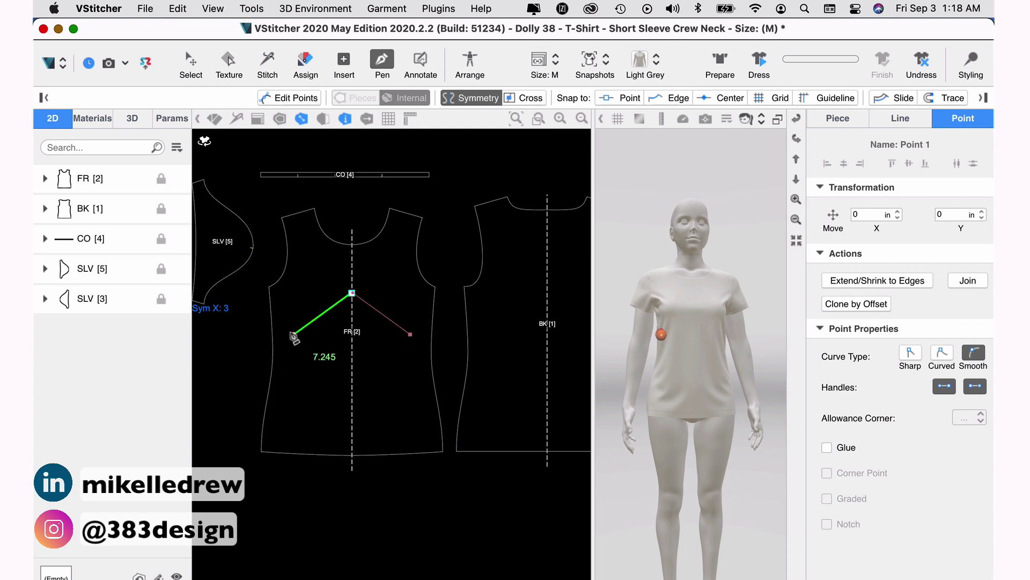
left_click_drag(273, 329, 271, 363)
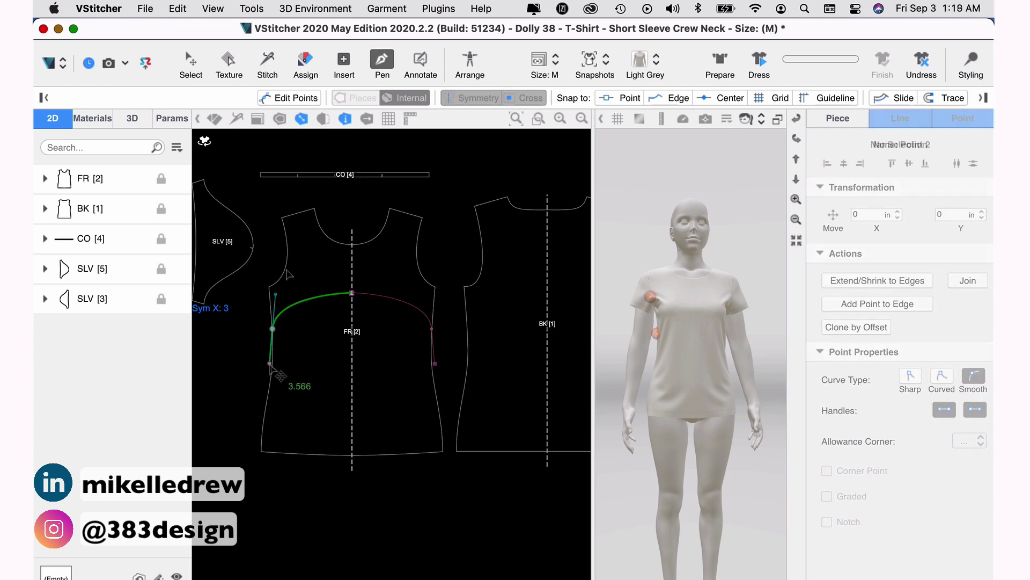
key("Escape")
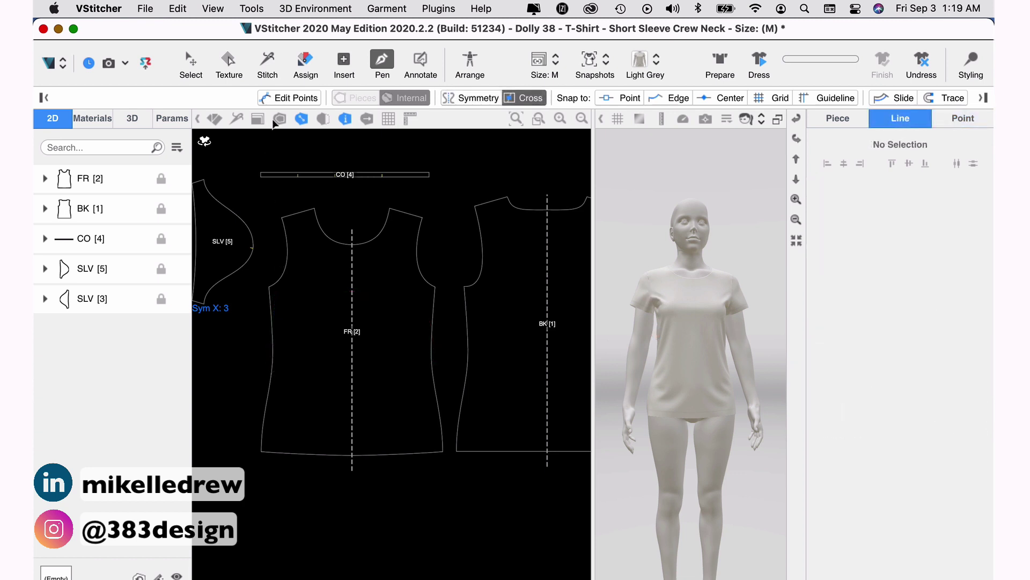
Draw a curved internal line on FR from the armhole through the centre front down to the hem
left_click(191, 60)
left_click(374, 68)
left_click(287, 263)
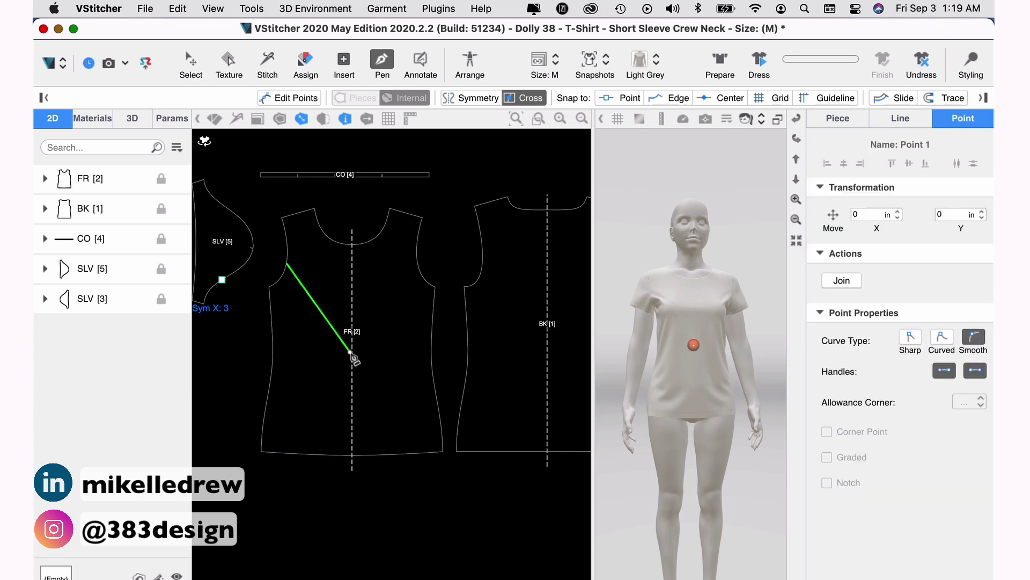
left_click(350, 353)
left_click_drag(351, 353, 372, 417)
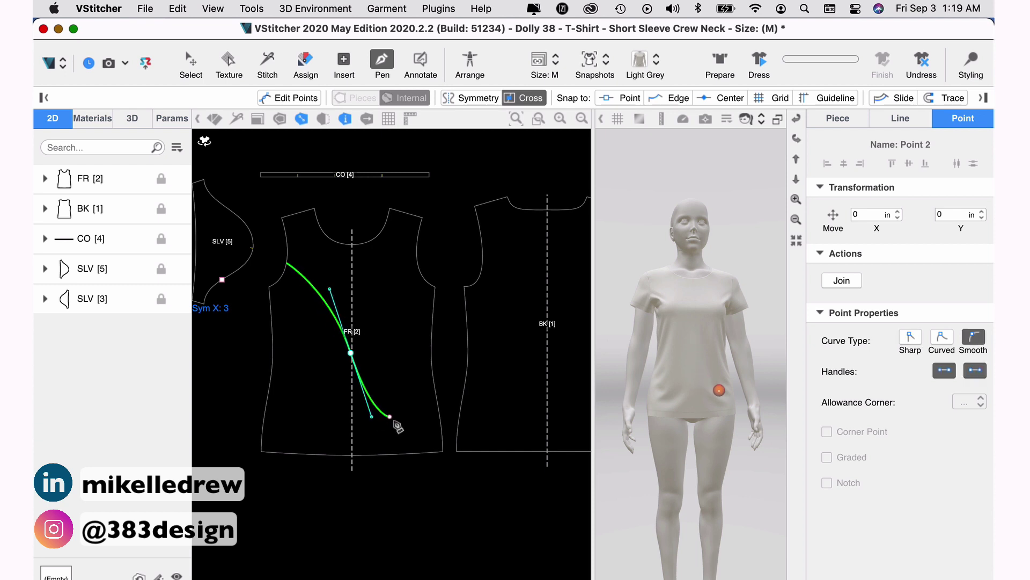
left_click(418, 454)
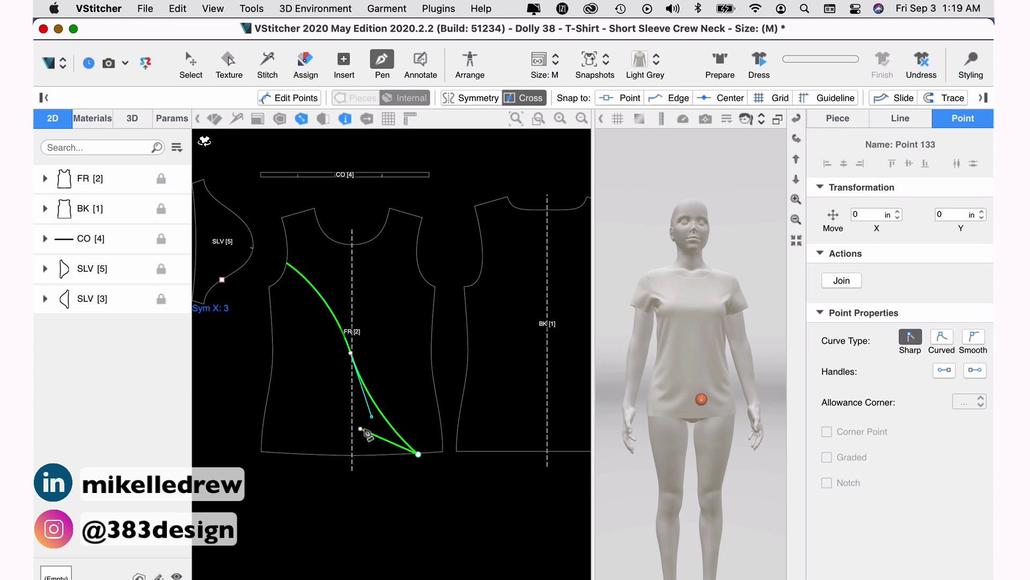
key("Escape")
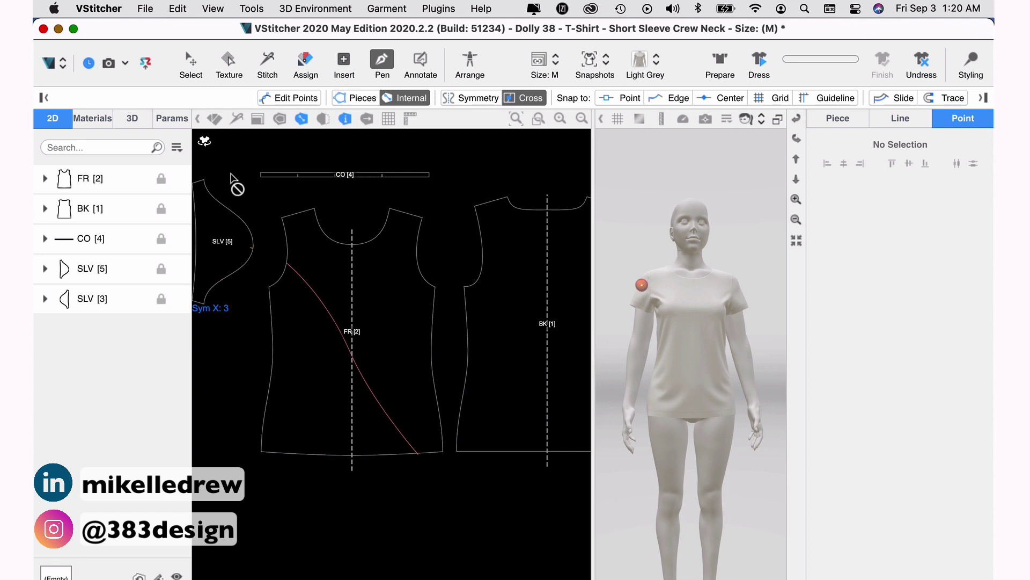
Select the diagonal internal line on FR and slice the piece into FR [8] and FR [7]
left_click(190, 63)
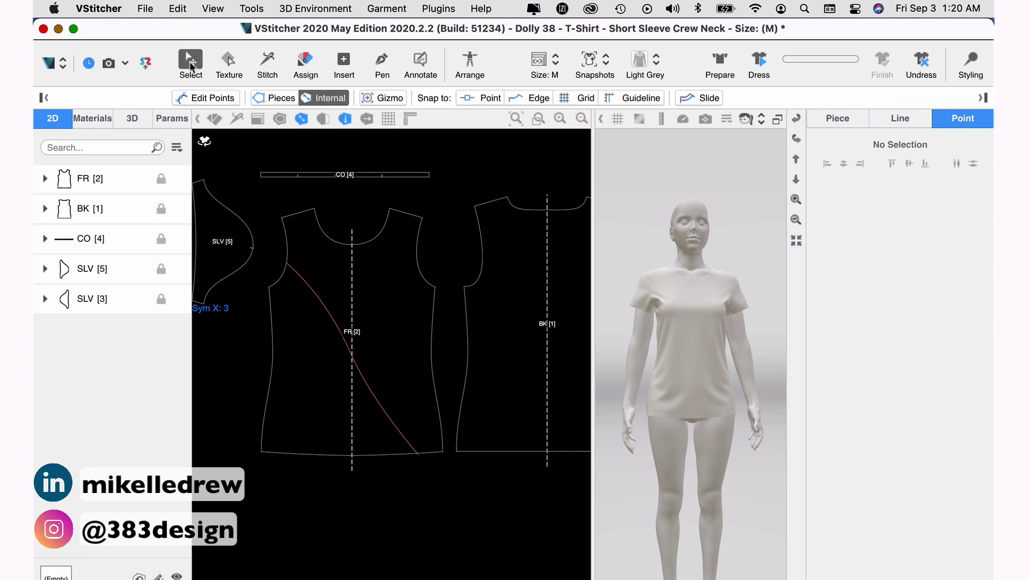
left_click(317, 296)
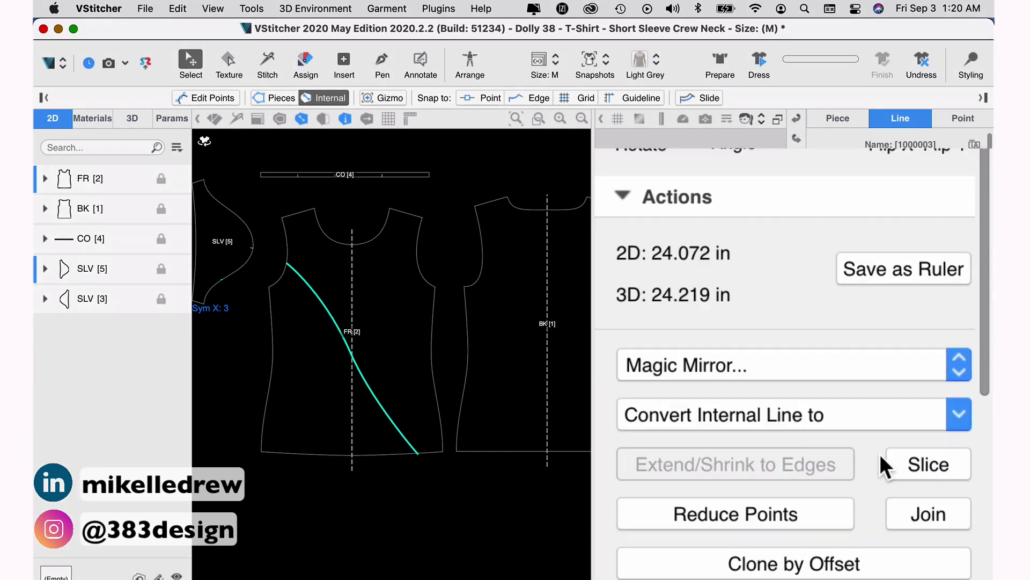
left_click(925, 463)
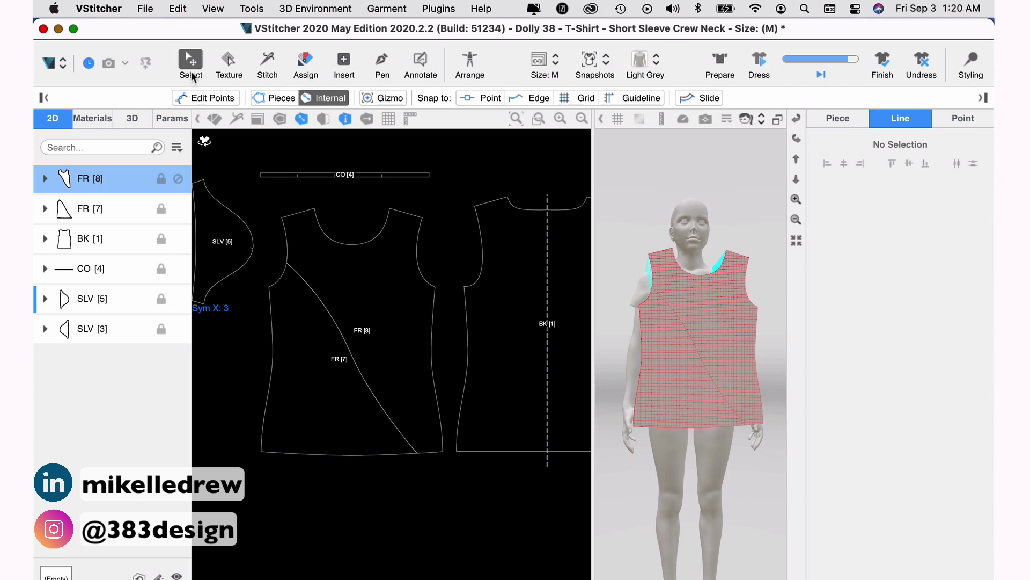
Nudge FR [7] slightly, then stitch FR [8]'s diagonal edge to FR [7]'s diagonal edge
left_click(272, 97)
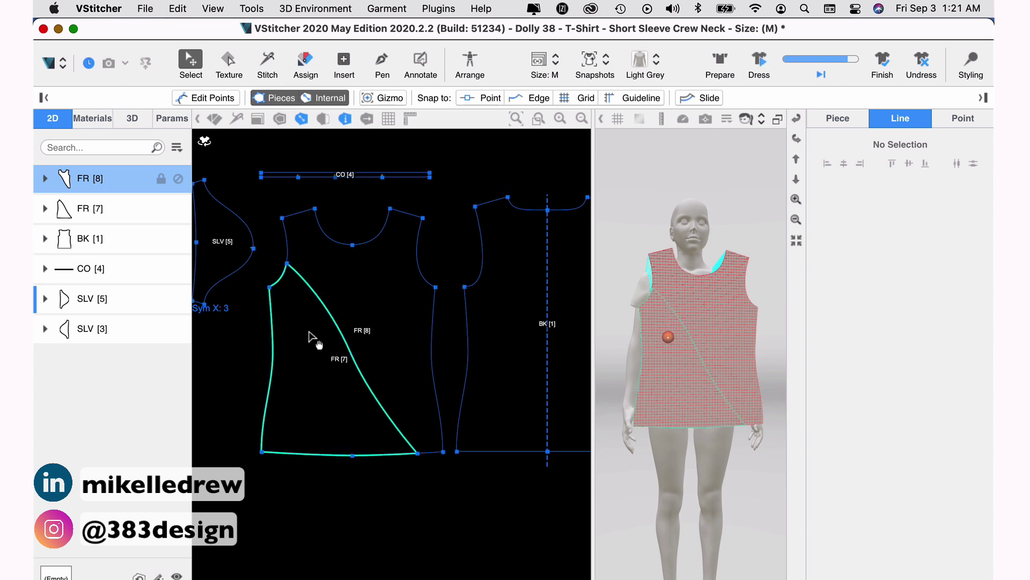
left_click_drag(309, 331, 304, 338)
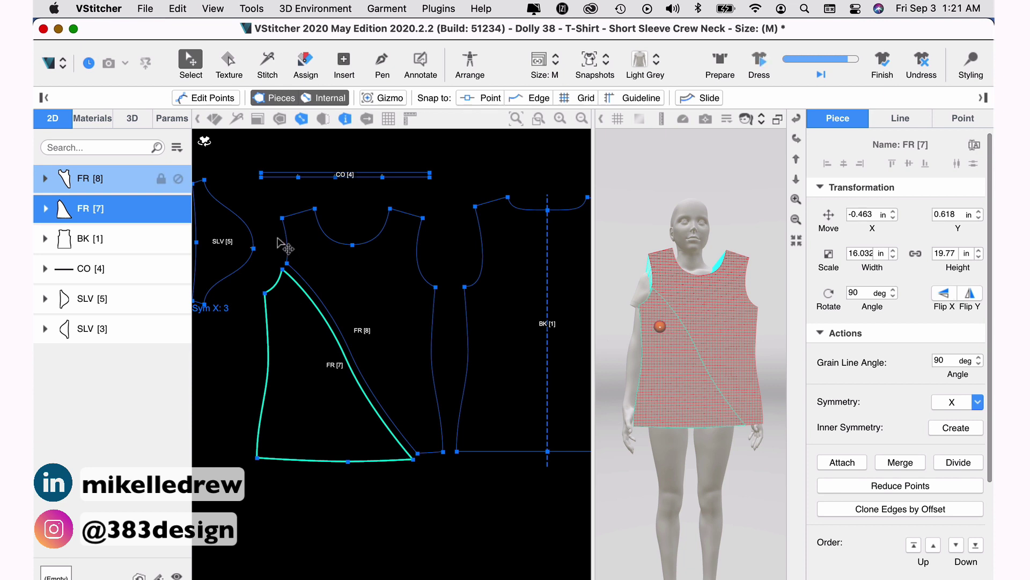
left_click(265, 66)
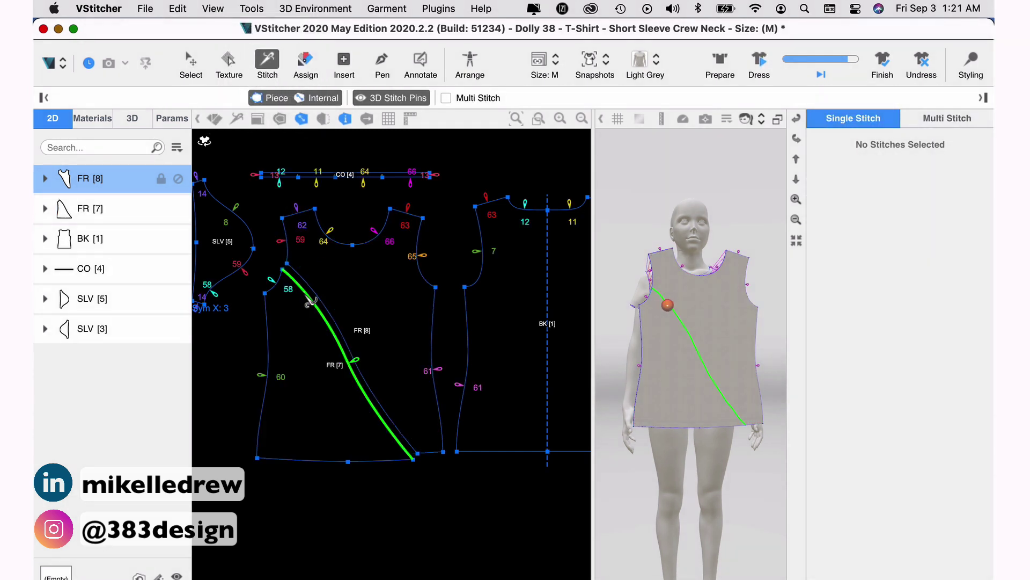
left_click(311, 301)
left_click(315, 299)
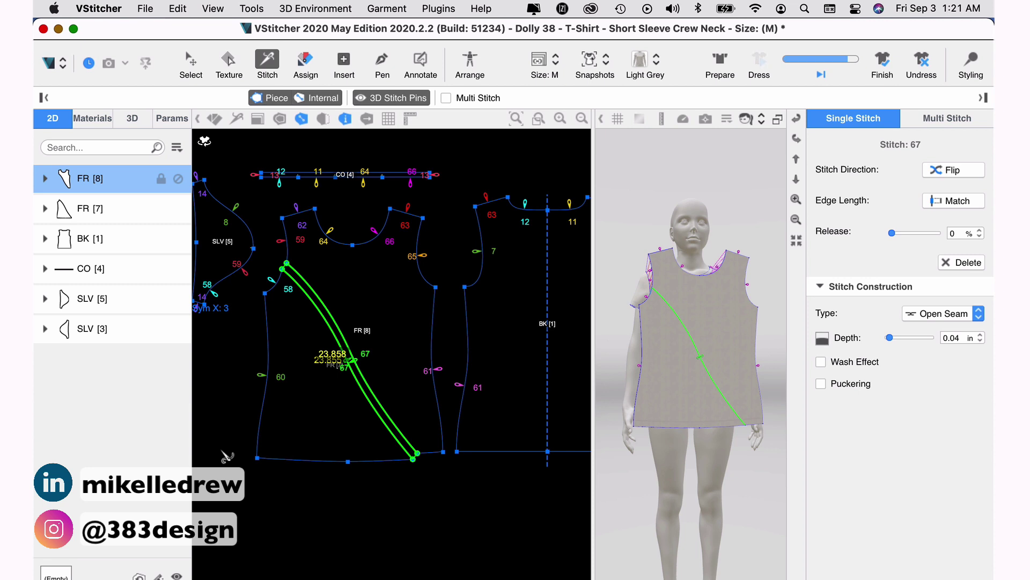
Prepare and dress the avatar to simulate the new front seam, then enlarge the 3D window
left_click(720, 62)
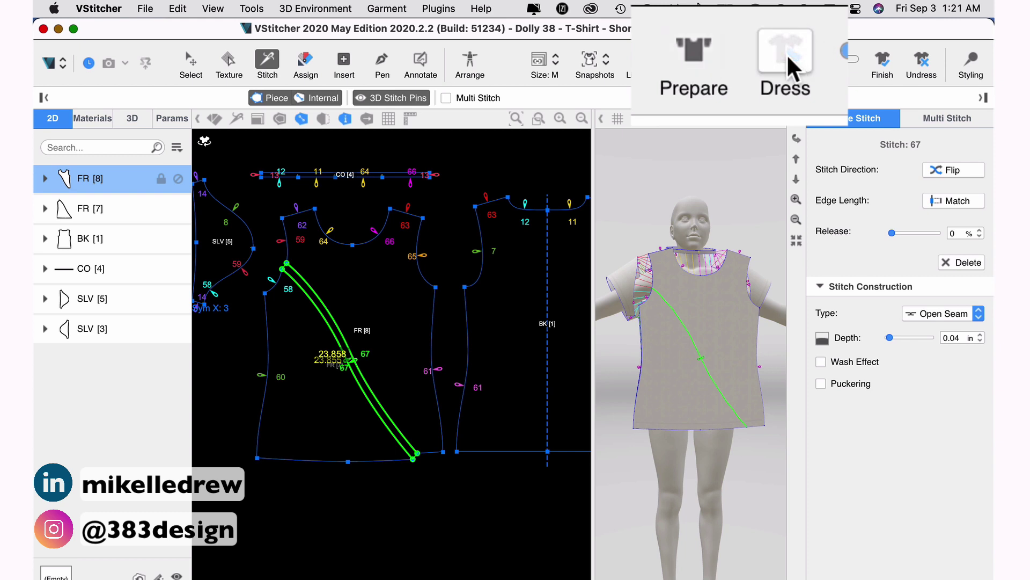
left_click(760, 62)
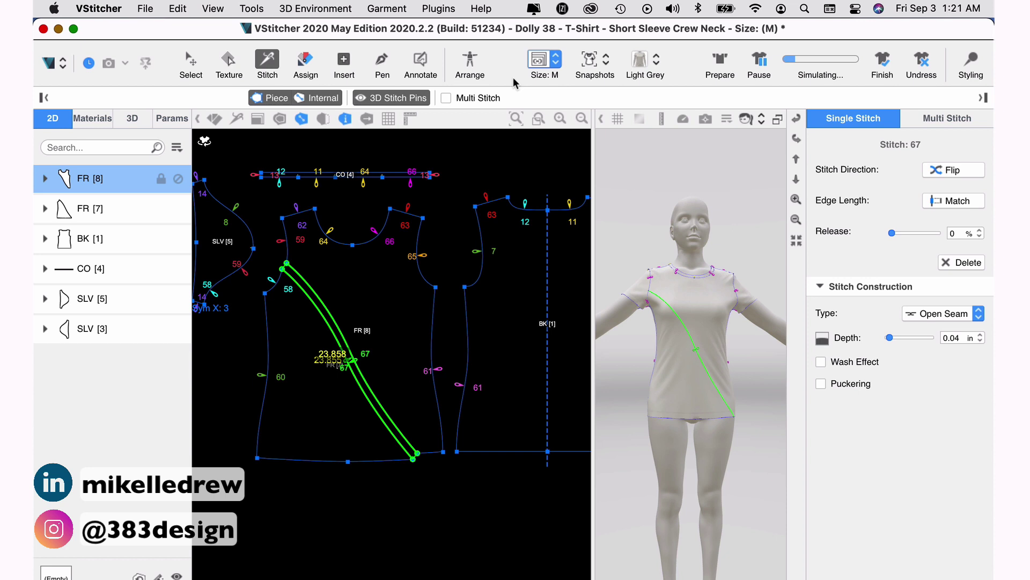
left_click(189, 63)
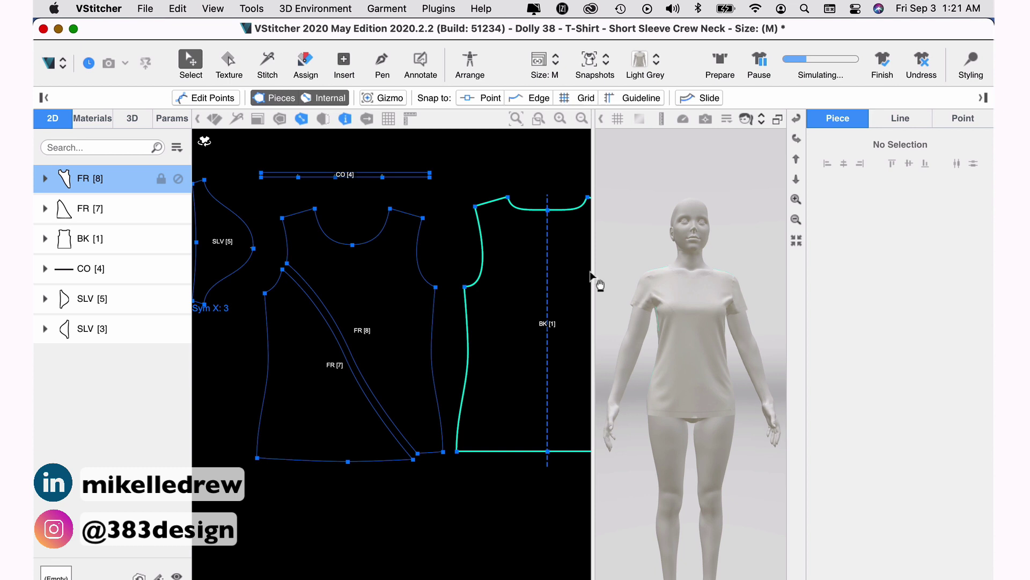
left_click_drag(591, 275, 537, 267)
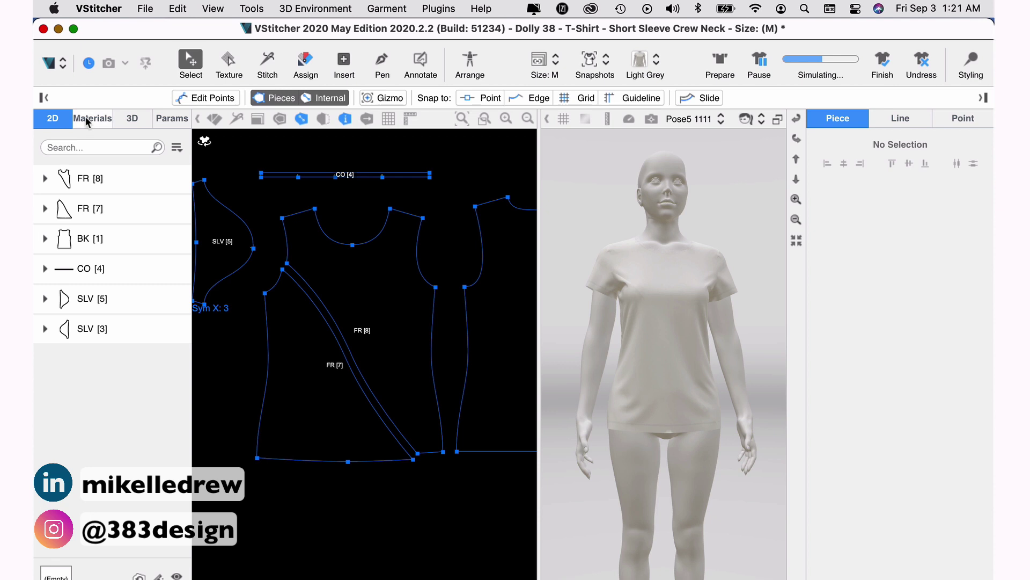
Apply red from the Color Libraries to FR [7], and magenta to FR [8] and sleeve SLV [5]
left_click(87, 119)
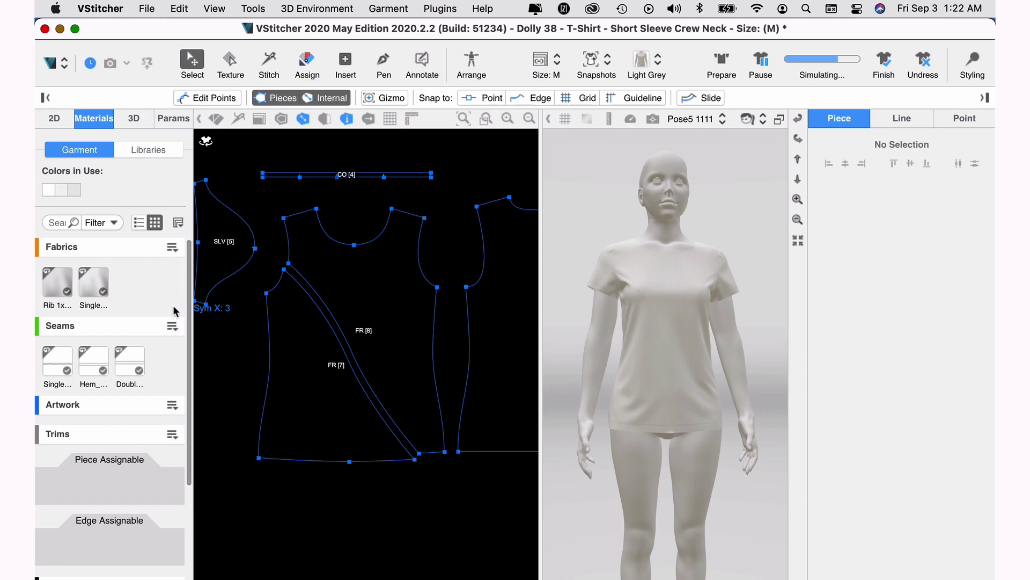
scroll(182, 302, "down", 10)
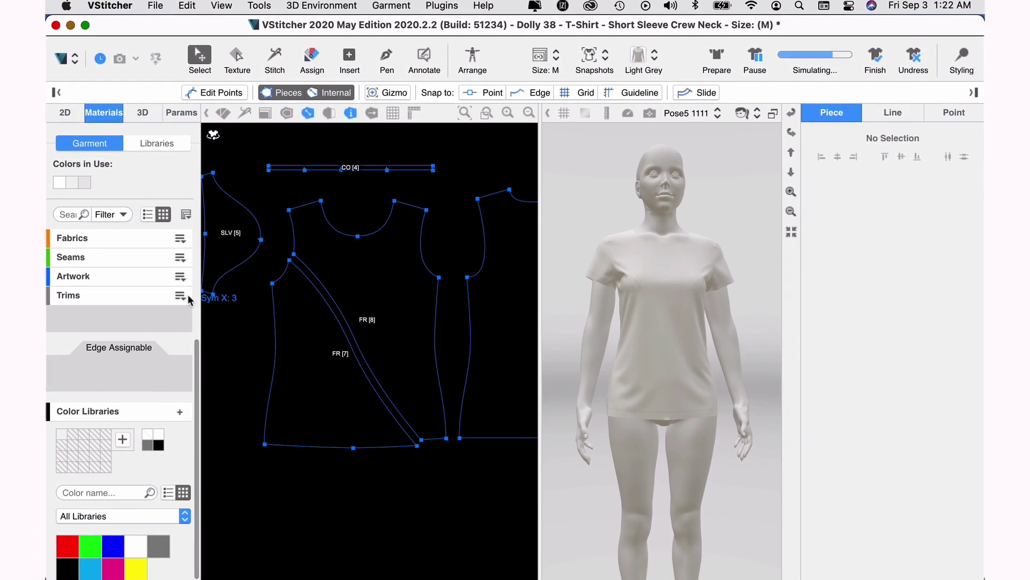
scroll(188, 298, "down", 1)
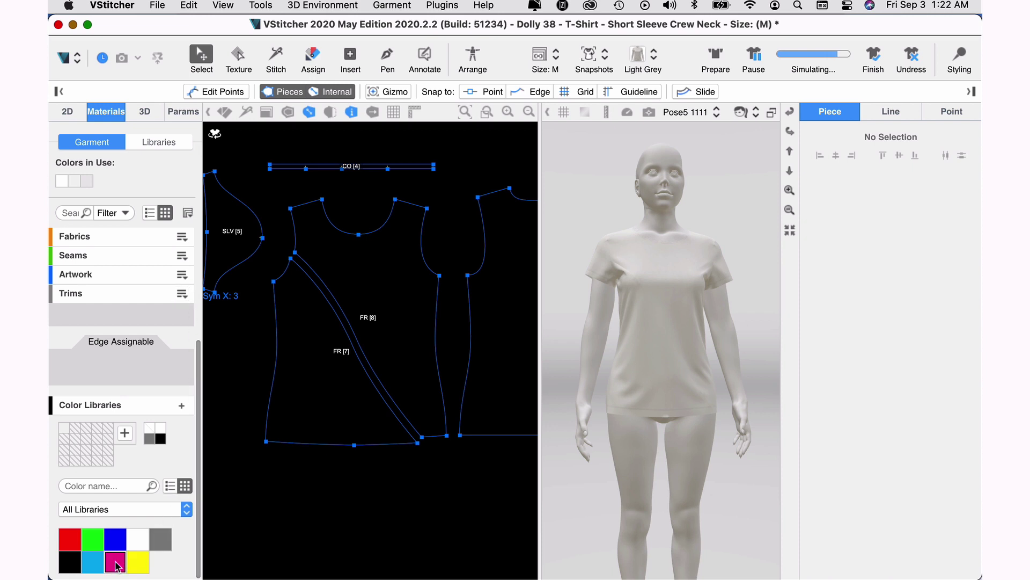
left_click_drag(74, 540, 297, 400)
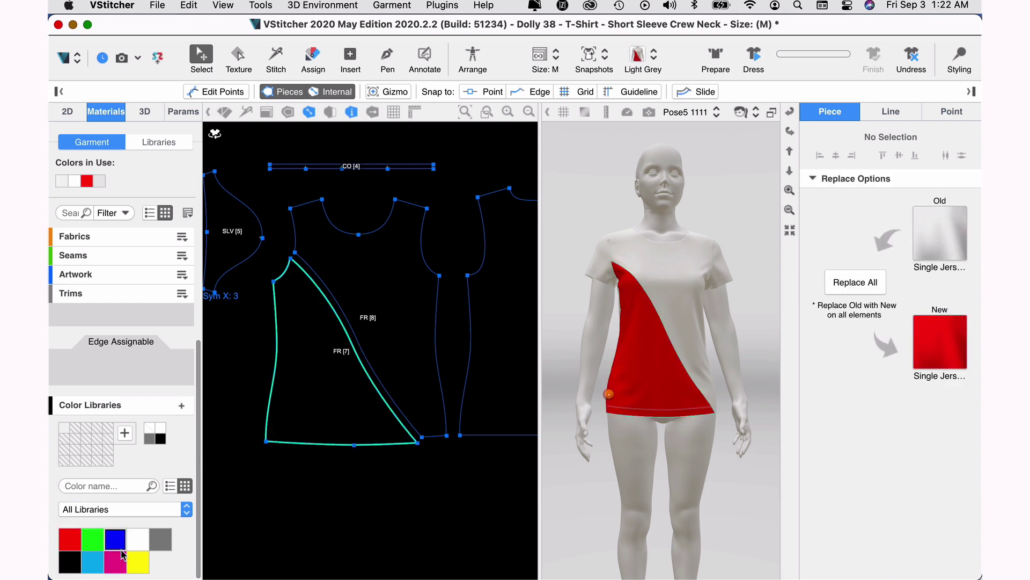
left_click_drag(112, 568, 368, 290)
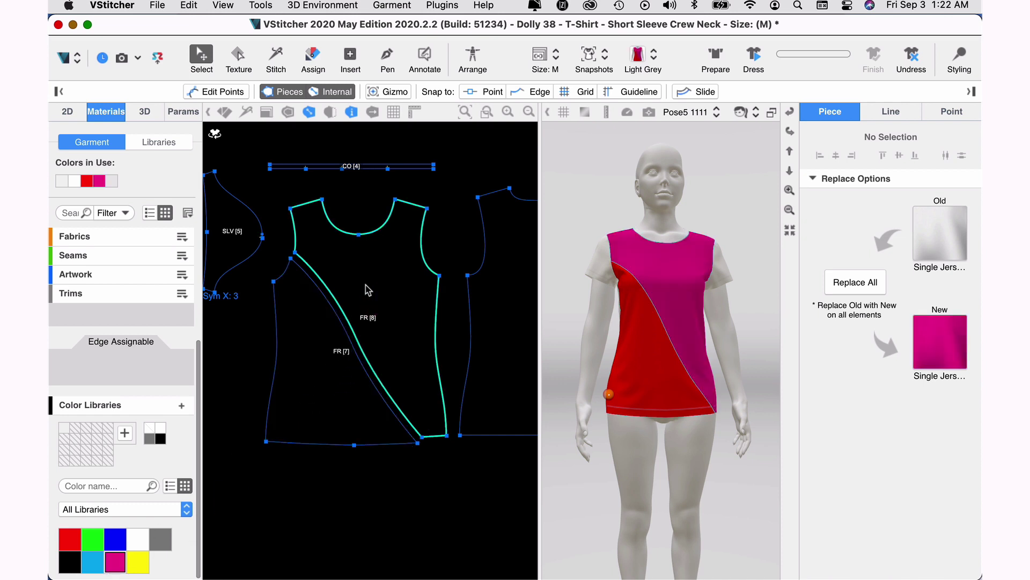
left_click_drag(115, 561, 482, 327)
left_click_drag(114, 569, 220, 241)
scroll(294, 274, "right", 5)
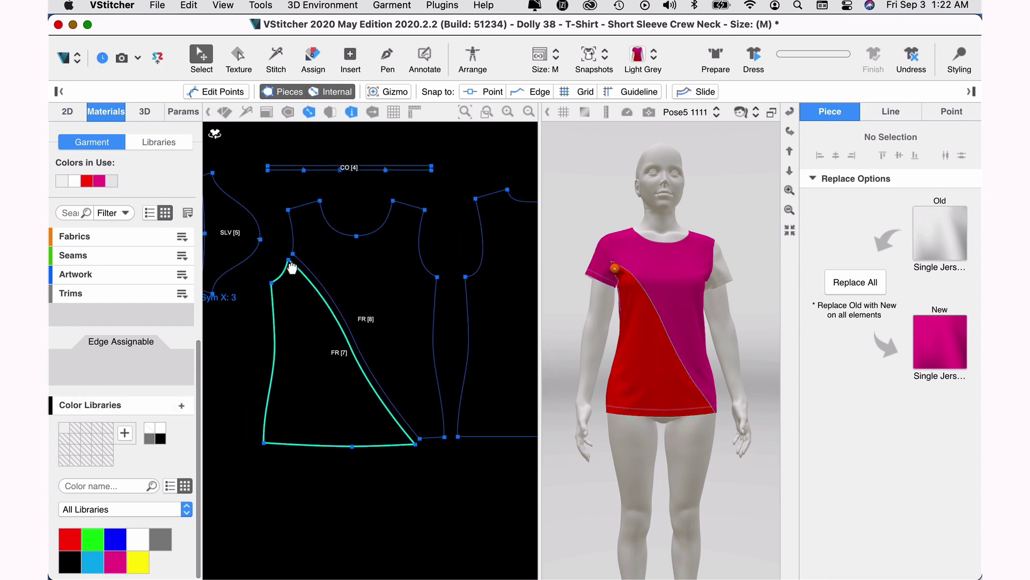